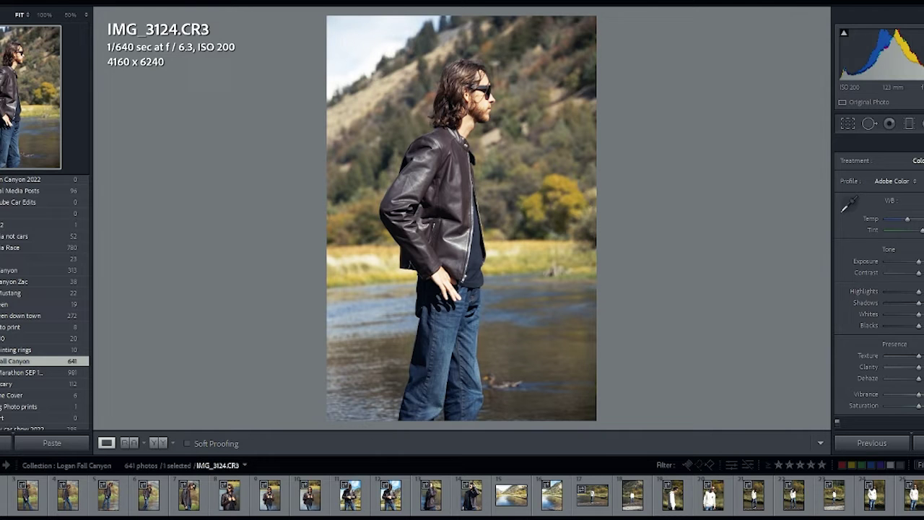
- Look through several Logan Fall Canyon photos and remove an unwanted shot from the collection
{"action": "left_click", "coordinate": [113, 496]}
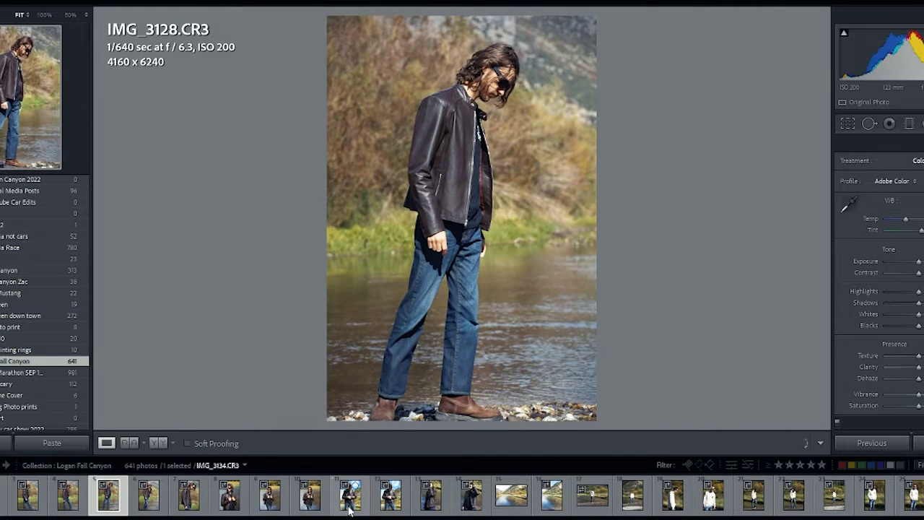
{"action": "left_click", "coordinate": [350, 505]}
{"action": "left_click", "coordinate": [509, 506]}
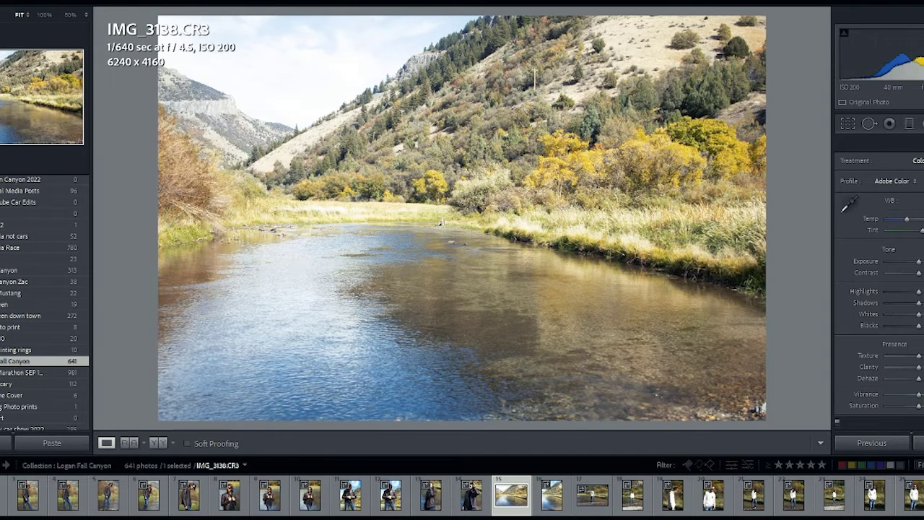
{"action": "key", "text": "Delete"}
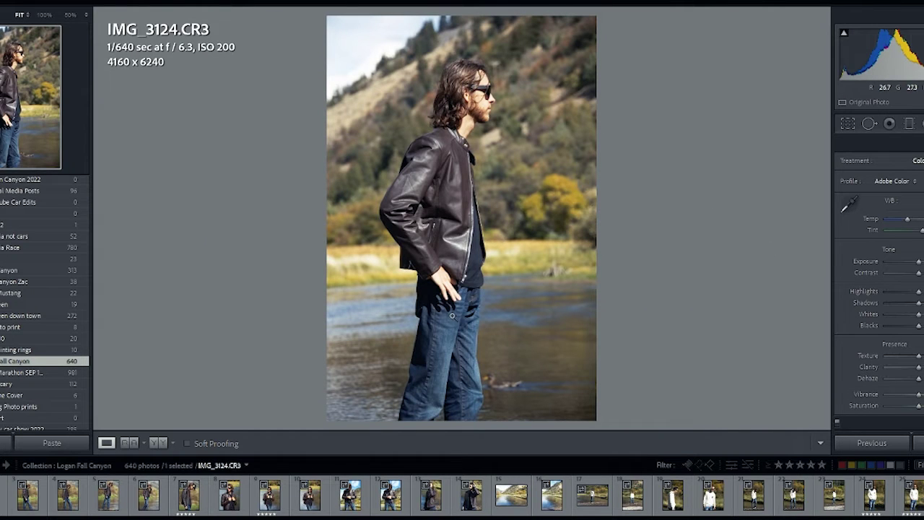
- Straighten IMG_3124.CR3 with a slight rotation, constraining the crop to the image, to 4083 x 6125
{"action": "left_click", "coordinate": [849, 124]}
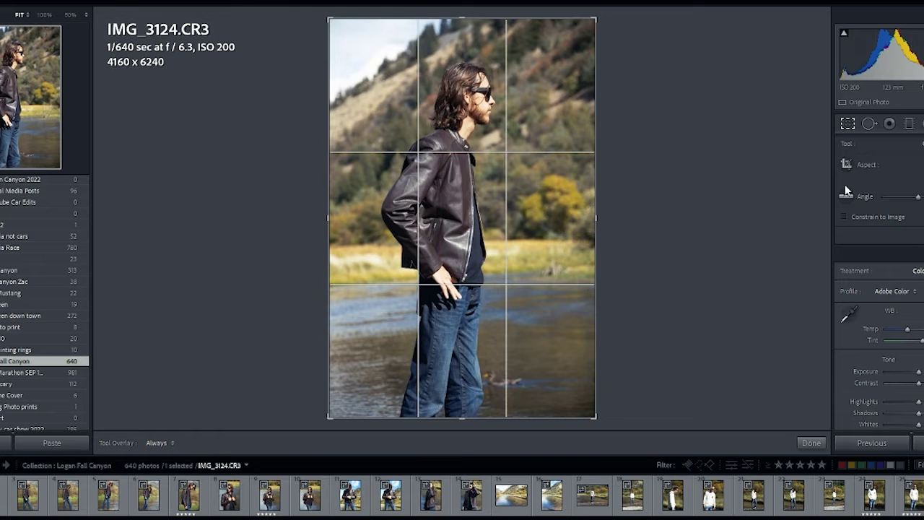
{"action": "left_click", "coordinate": [844, 216]}
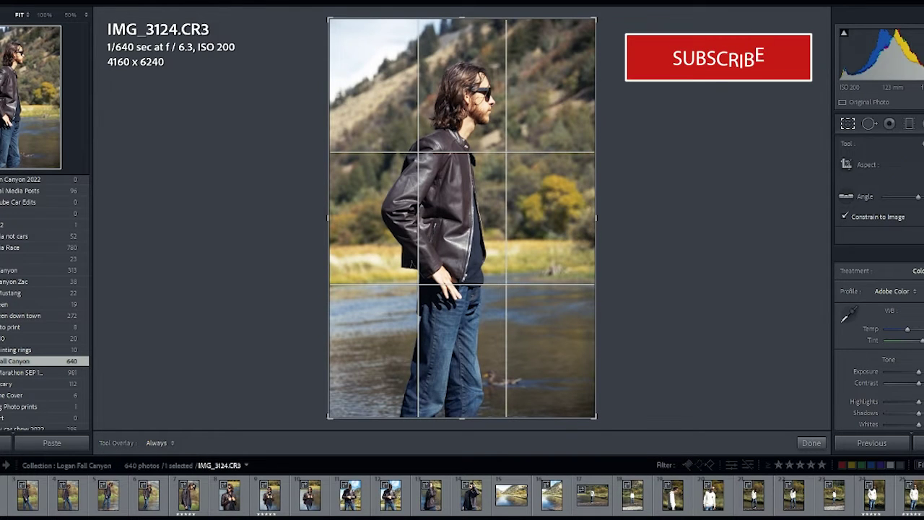
{"action": "left_click", "coordinate": [911, 185]}
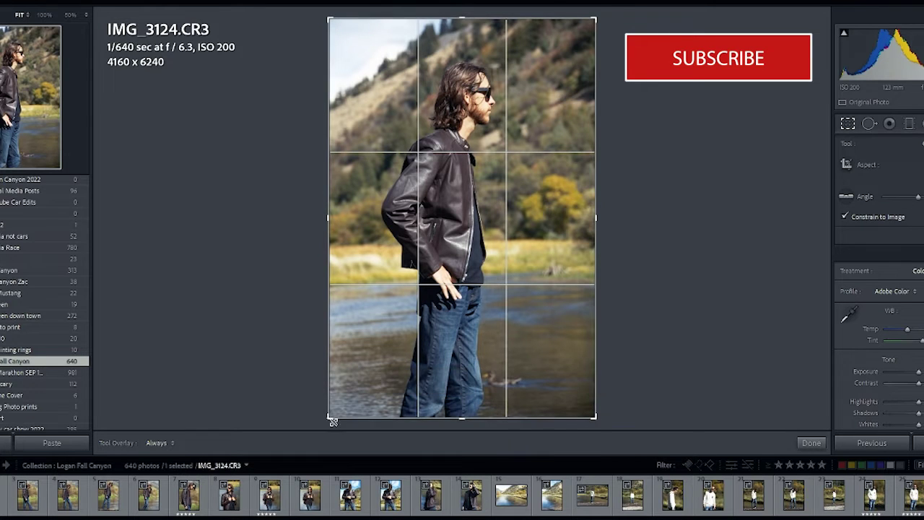
{"action": "left_click_drag", "start_coordinate": [638, 221], "coordinate": [636, 221]}
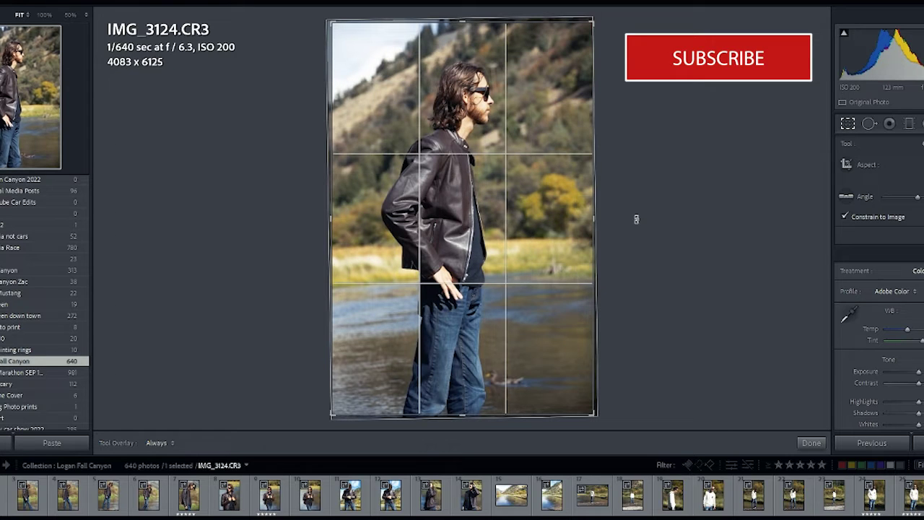
{"action": "left_click", "coordinate": [802, 443]}
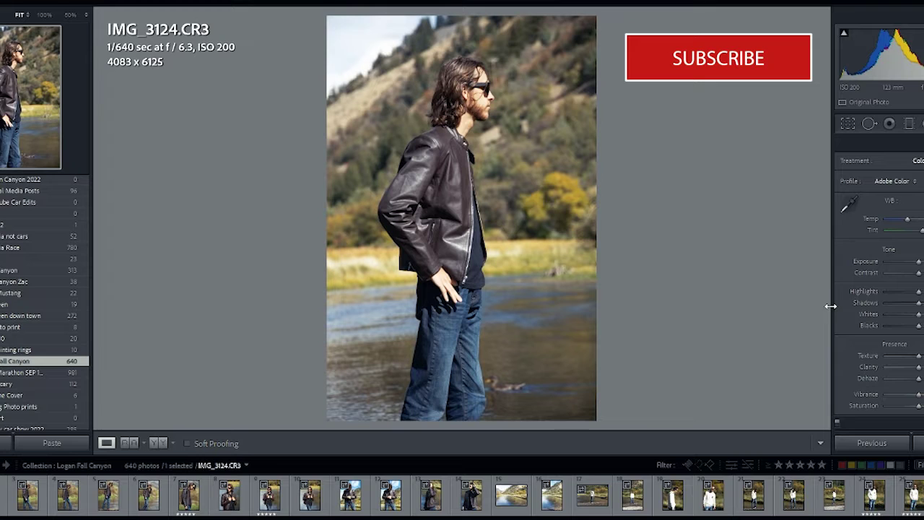
- Preview the develop presets on IMG_3124.CR3, including the cinematic, black-and-white, lens-correction and custom looks
{"action": "scroll", "coordinate": [51, 413], "scroll_direction": "up", "scroll_amount": 5}
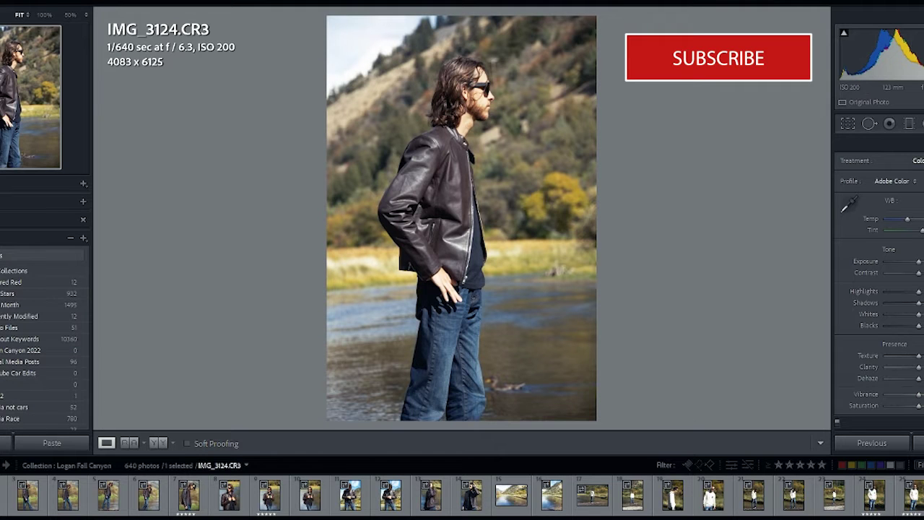
{"action": "key", "text": "ctrl+shift+1"}
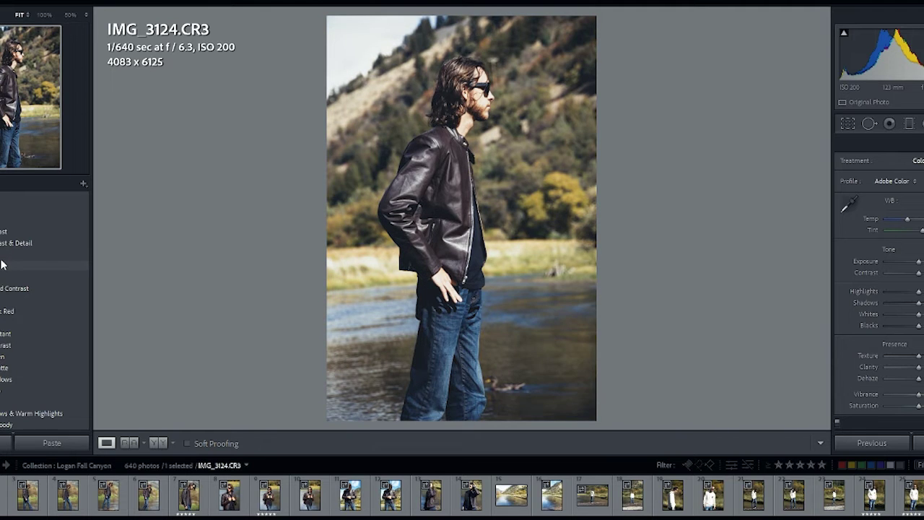
{"action": "scroll", "coordinate": [2, 265], "scroll_direction": "down", "scroll_amount": 2}
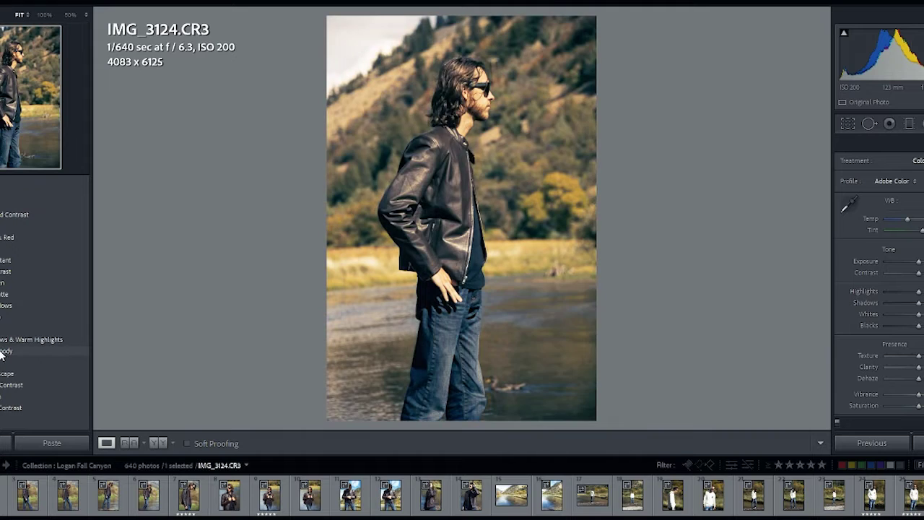
{"action": "scroll", "coordinate": [2, 343], "scroll_direction": "down", "scroll_amount": 5}
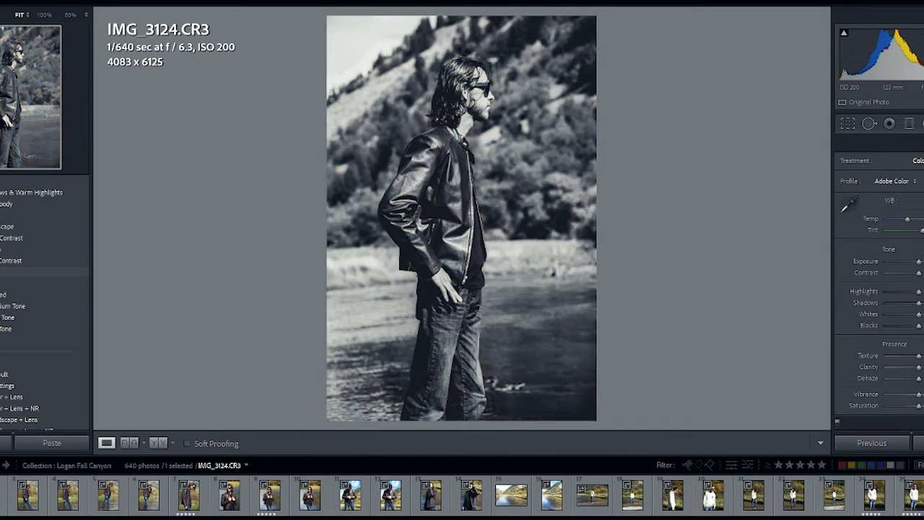
{"action": "scroll", "coordinate": [11, 297], "scroll_direction": "down", "scroll_amount": 3}
{"action": "scroll", "coordinate": [11, 297], "scroll_direction": "down", "scroll_amount": 3}
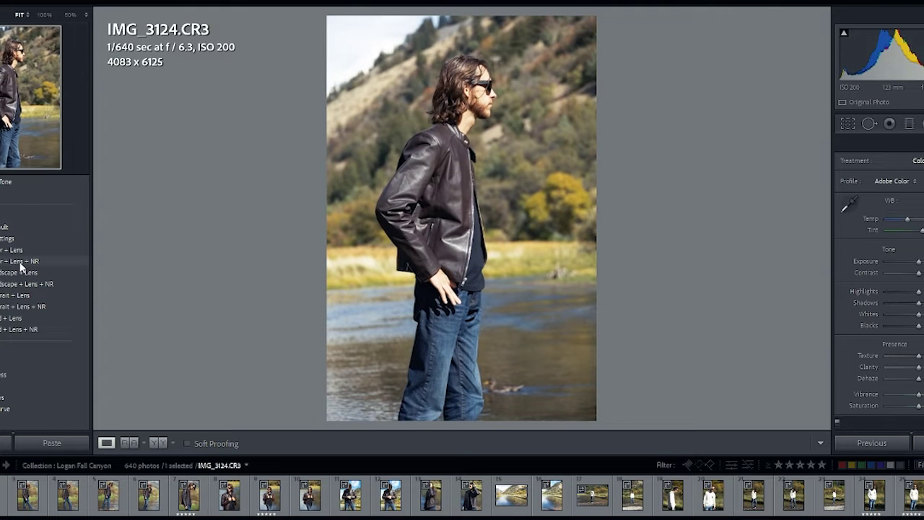
{"action": "scroll", "coordinate": [26, 288], "scroll_direction": "down", "scroll_amount": 5}
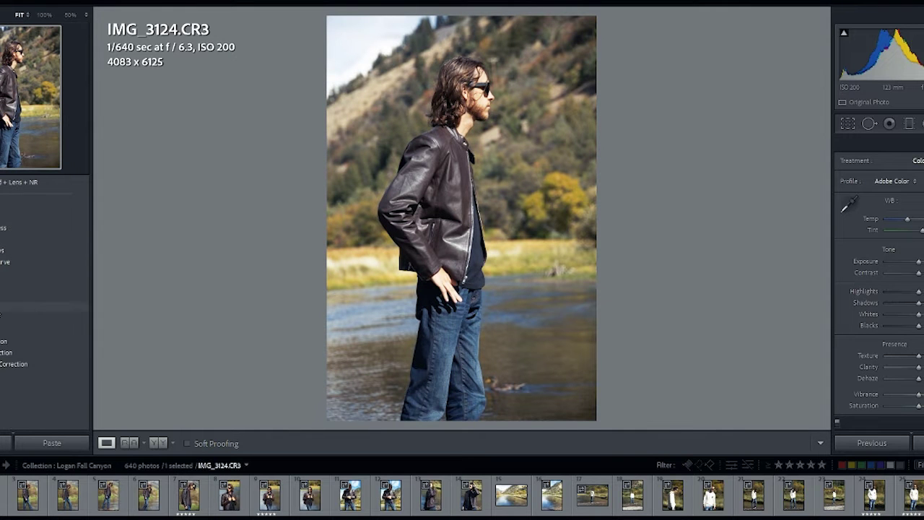
{"action": "scroll", "coordinate": [43, 317], "scroll_direction": "down", "scroll_amount": 3}
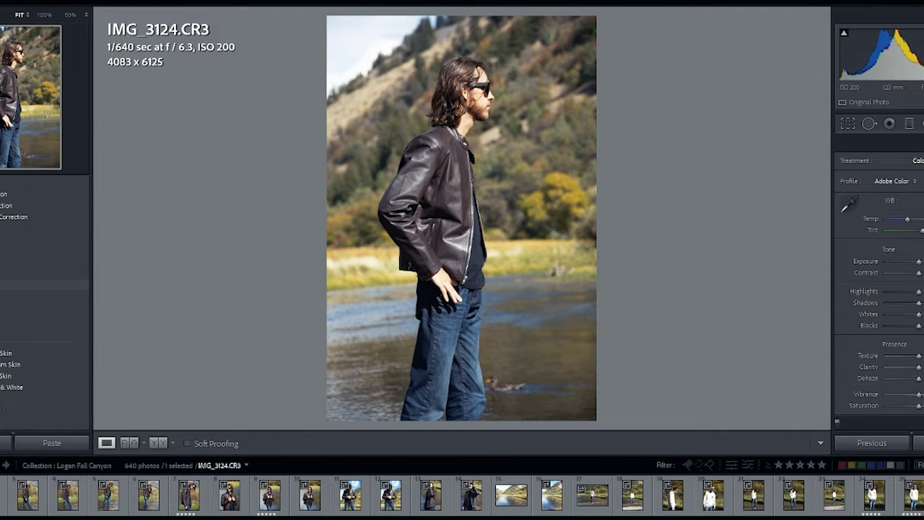
{"action": "scroll", "coordinate": [20, 253], "scroll_direction": "down", "scroll_amount": 2}
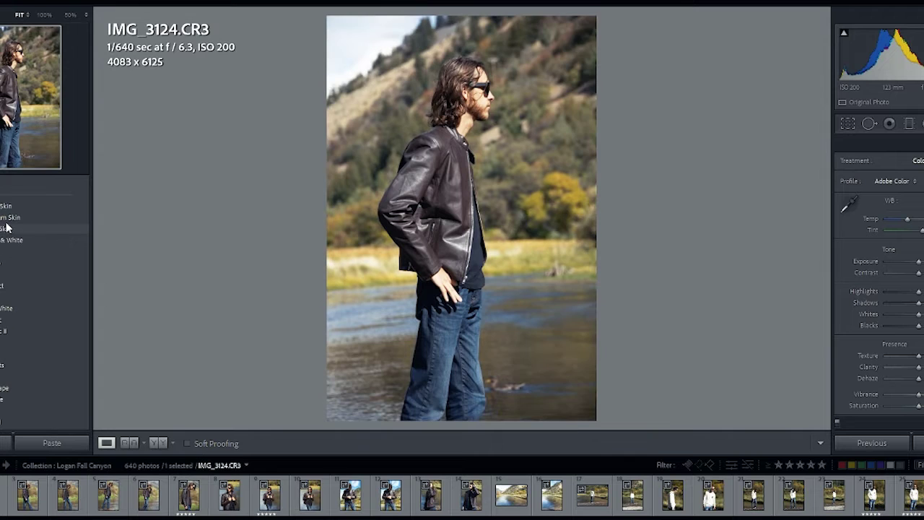
{"action": "scroll", "coordinate": [6, 227], "scroll_direction": "down", "scroll_amount": 3}
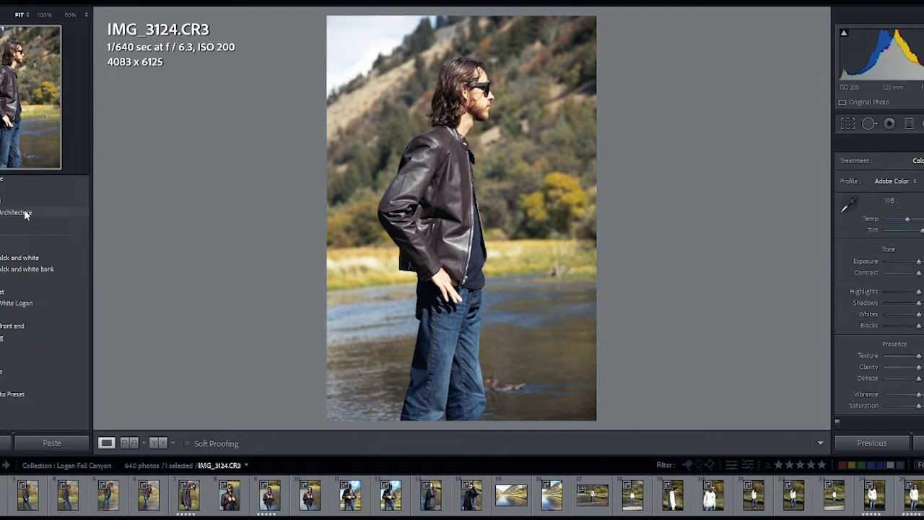
{"action": "scroll", "coordinate": [44, 289], "scroll_direction": "up", "scroll_amount": 2}
{"action": "scroll", "coordinate": [29, 289], "scroll_direction": "up", "scroll_amount": 3}
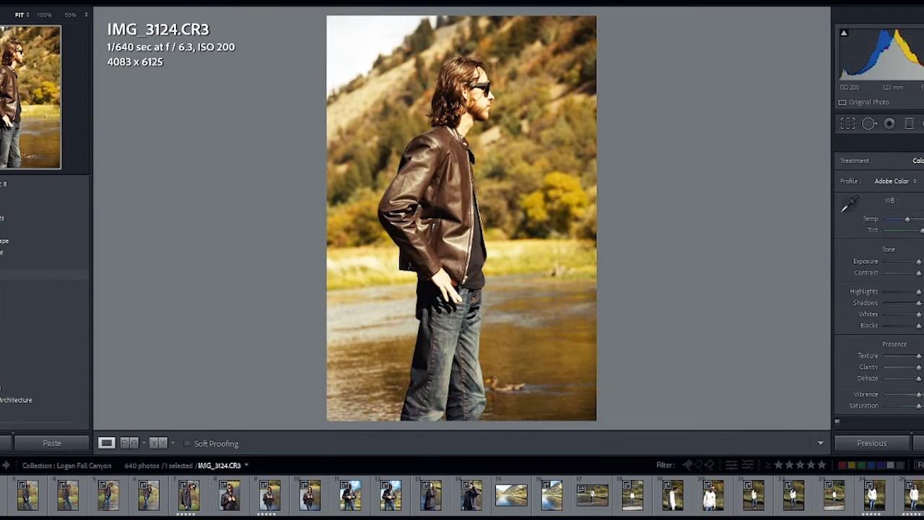
{"action": "scroll", "coordinate": [45, 257], "scroll_direction": "down", "scroll_amount": 3}
{"action": "scroll", "coordinate": [40, 260], "scroll_direction": "down", "scroll_amount": 4}
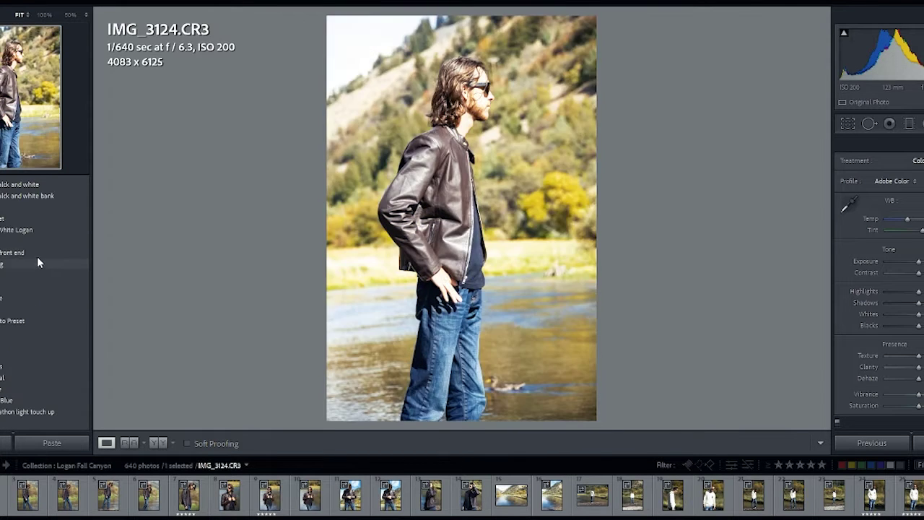
{"action": "scroll", "coordinate": [25, 239], "scroll_direction": "up", "scroll_amount": 2}
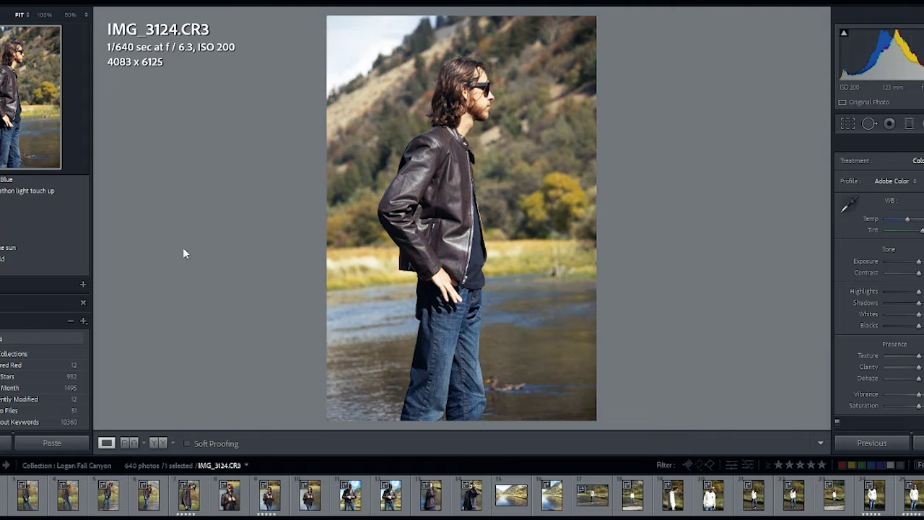
{"action": "scroll", "coordinate": [33, 246], "scroll_direction": "up", "scroll_amount": 5}
{"action": "scroll", "coordinate": [33, 248], "scroll_direction": "up", "scroll_amount": 5}
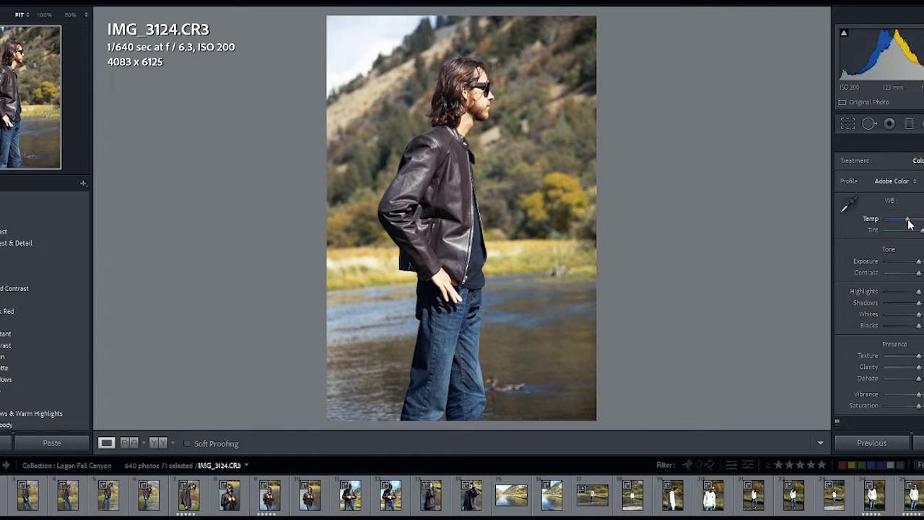
- Warm the white balance temperature of IMG_3124.CR3 and adjust its exposure
{"action": "left_click_drag", "start_coordinate": [909, 224], "coordinate": [914, 223]}
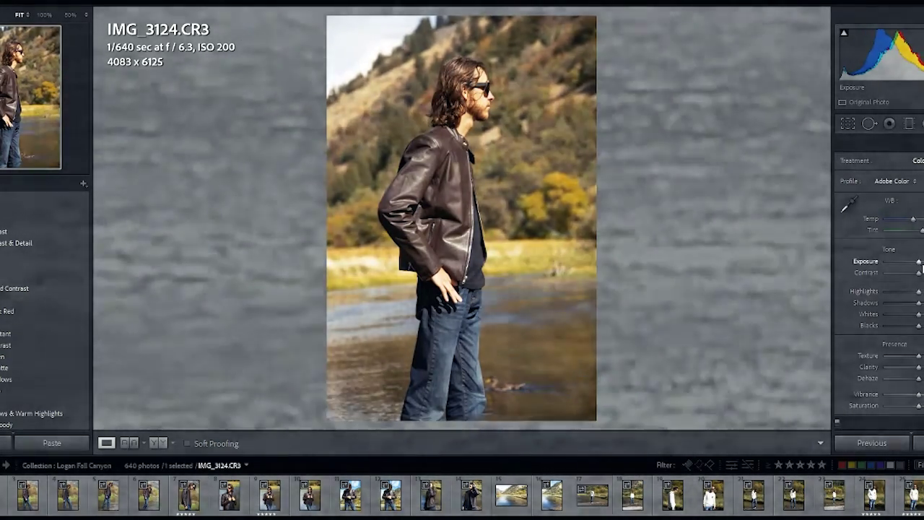
{"action": "left_click_drag", "start_coordinate": [919, 261], "coordinate": [920, 262]}
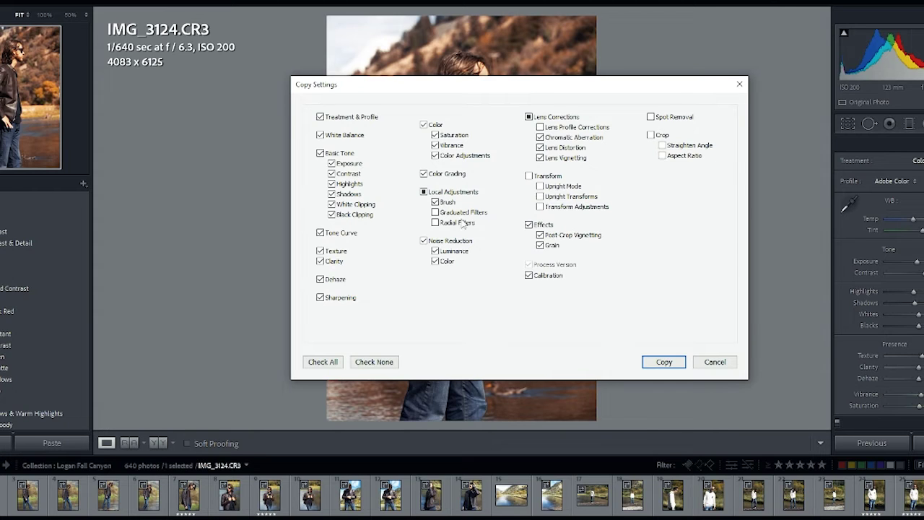
- Copy the develop settings of IMG_3124.CR3, leaving out crop, transform and spot removal, and paste them onto IMG_3130.CR3
{"action": "left_click", "coordinate": [660, 361]}
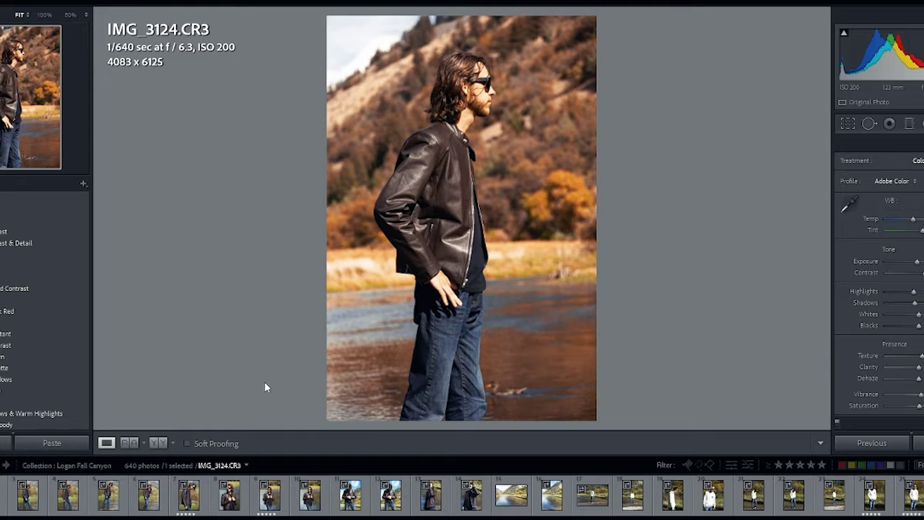
{"action": "left_click", "coordinate": [187, 506]}
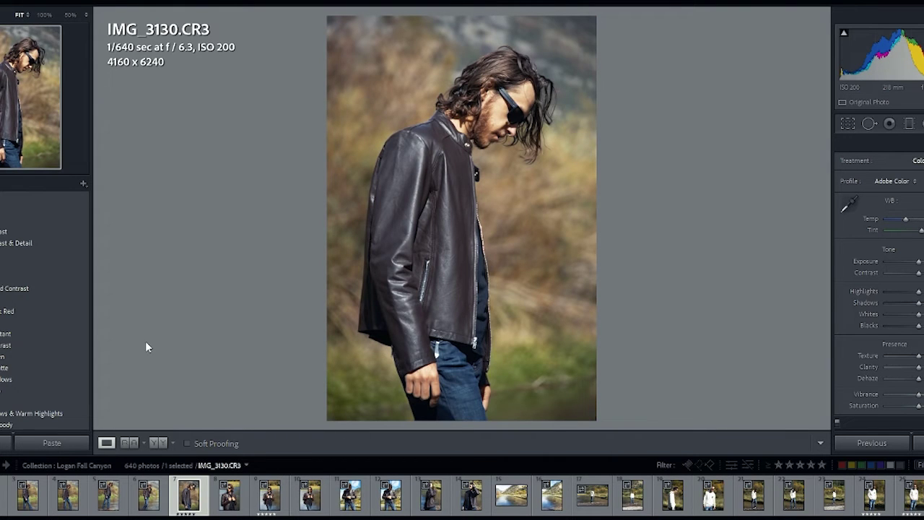
{"action": "left_click", "coordinate": [60, 444]}
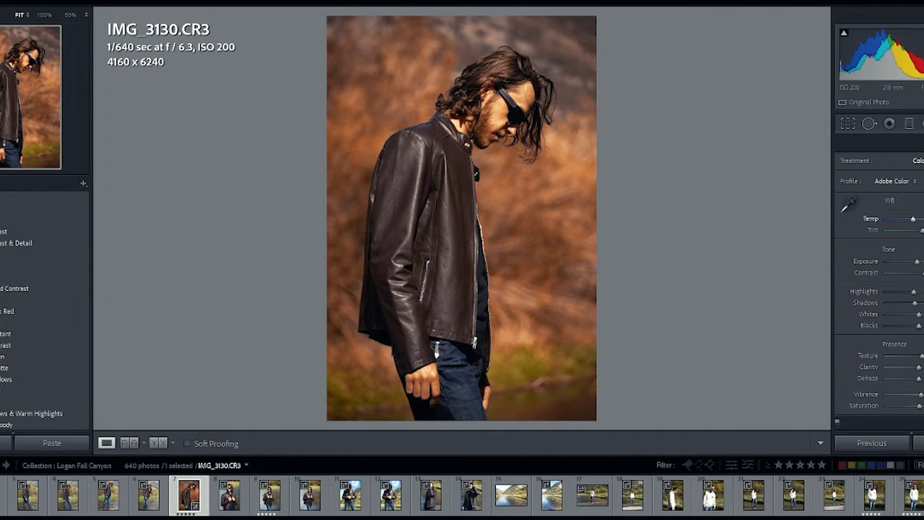
- Cool the white balance temperature of IMG_3130.CR3 slightly
{"action": "key", "text": "Down"}
{"action": "key", "text": "Down"}
{"action": "left_click_drag", "start_coordinate": [913, 223], "coordinate": [909, 218]}
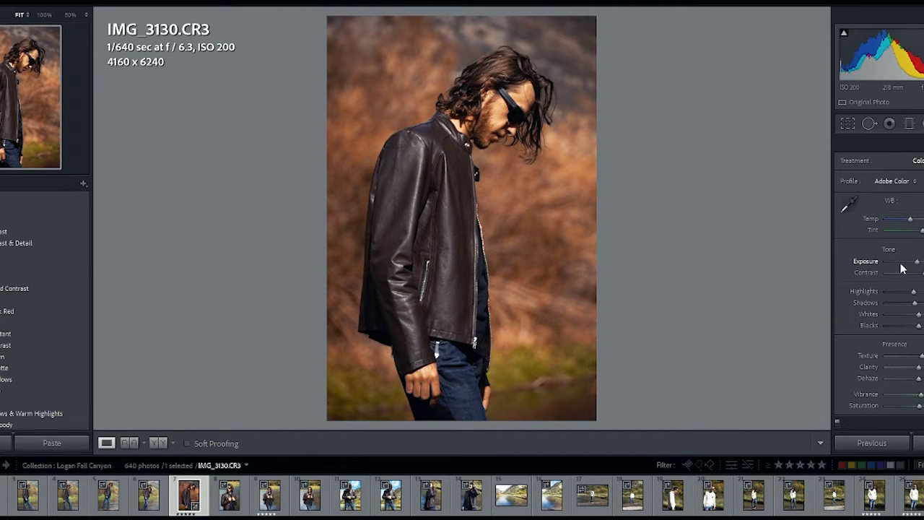
- Adjust the saturation and hue of the green tones in IMG_3130.CR3
{"action": "scroll", "coordinate": [893, 262], "scroll_direction": "down", "scroll_amount": 5}
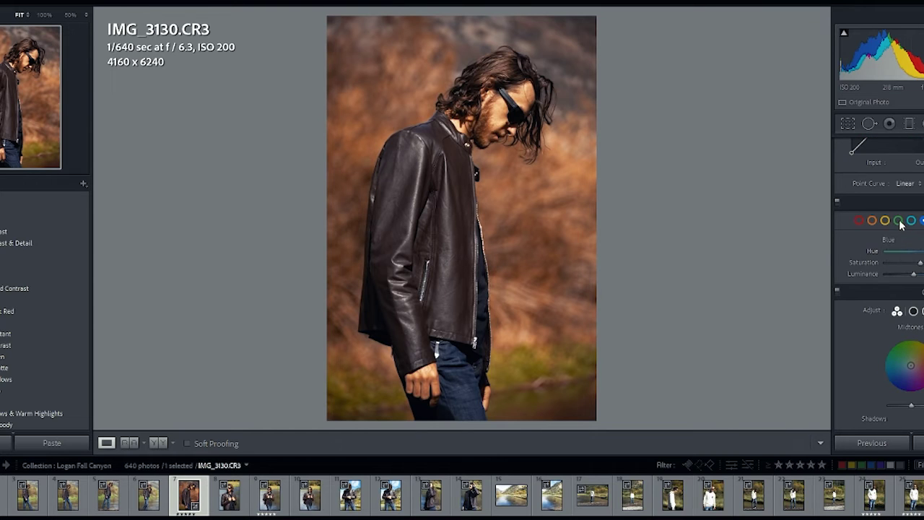
{"action": "left_click", "coordinate": [898, 220]}
{"action": "mouse_move", "coordinate": [922, 262]}
{"action": "left_mouse_down"}
{"action": "mouse_move", "coordinate": [885, 262]}
{"action": "mouse_move", "coordinate": [922, 266]}
{"action": "left_mouse_up"}
{"action": "mouse_move", "coordinate": [899, 254]}
{"action": "left_mouse_down"}
{"action": "mouse_move", "coordinate": [923, 253]}
{"action": "mouse_move", "coordinate": [914, 252]}
{"action": "mouse_move", "coordinate": [906, 276]}
{"action": "mouse_move", "coordinate": [910, 252]}
{"action": "mouse_move", "coordinate": [900, 253]}
{"action": "left_mouse_up"}
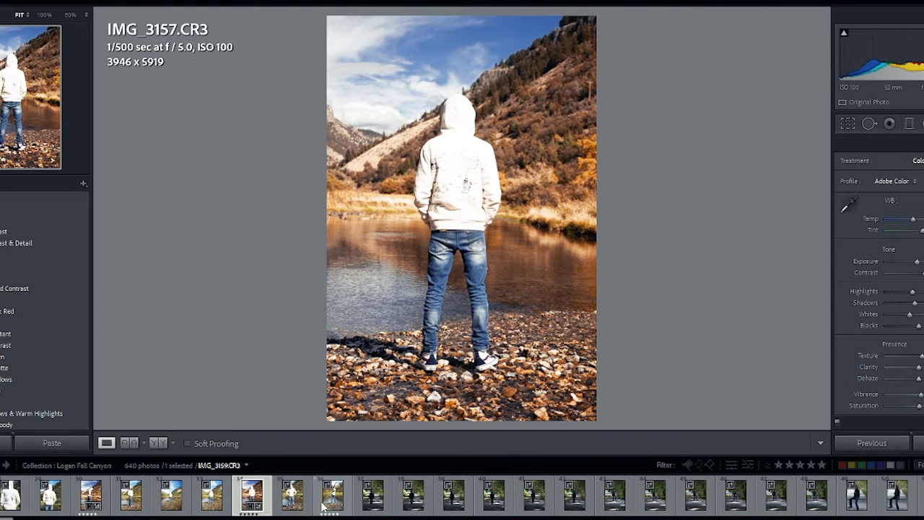
- Paste the copied develop settings onto IMG_3159.CR3
{"action": "left_click", "coordinate": [324, 506]}
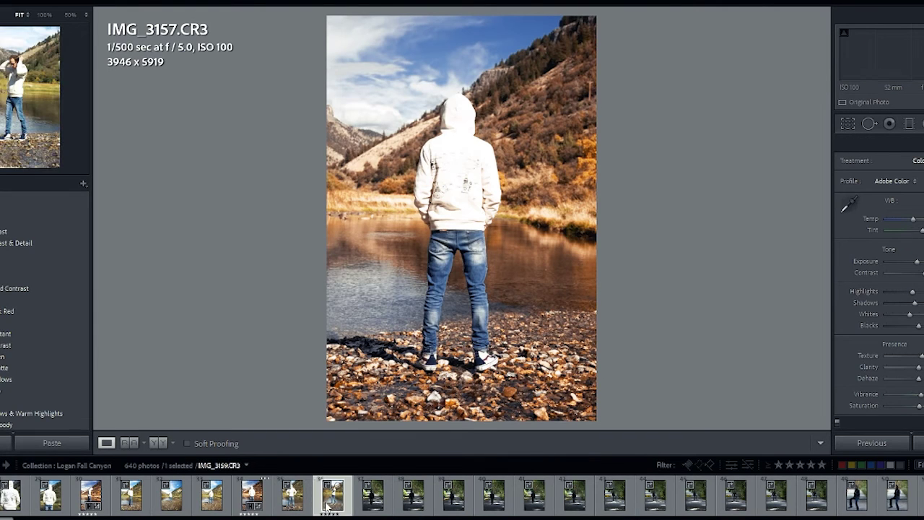
{"action": "left_click", "coordinate": [58, 444]}
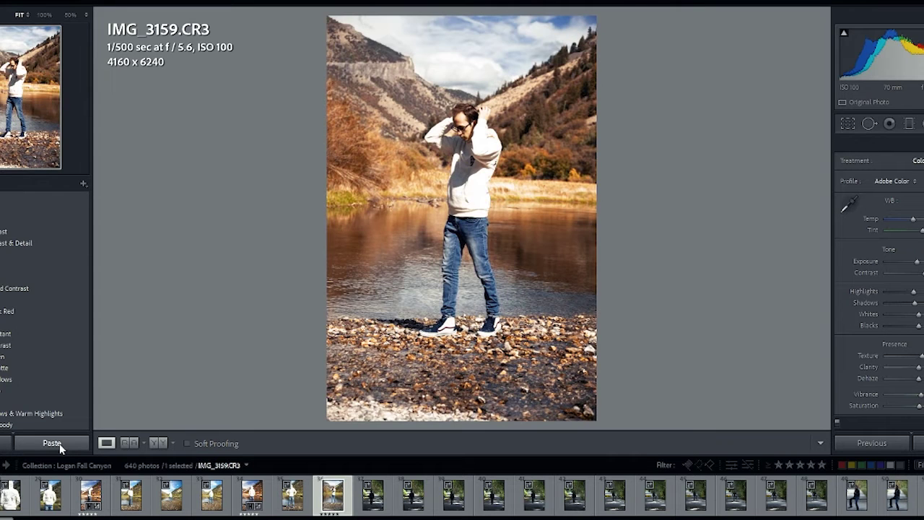
- Crop IMG_3159.CR3 tighter to 3447 x 5171 and reposition the frame so the man stands near its centre
{"action": "left_click", "coordinate": [848, 124]}
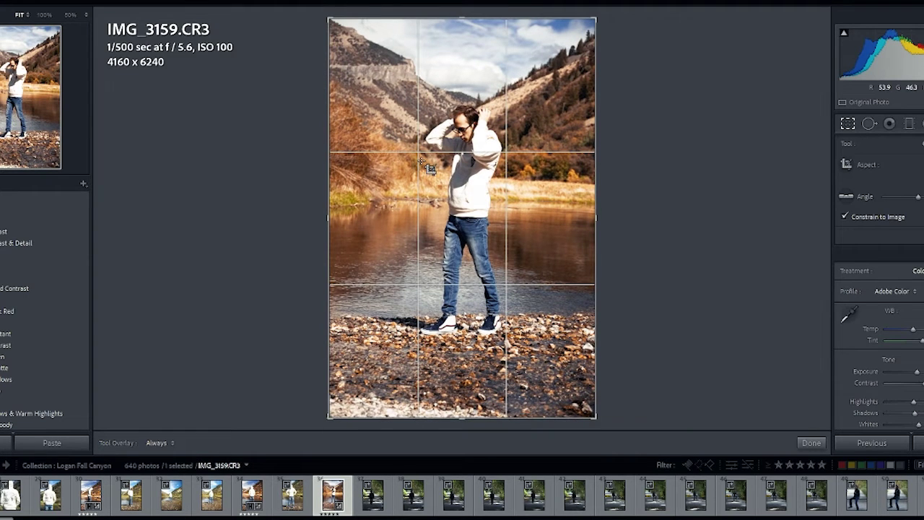
{"action": "left_click_drag", "start_coordinate": [592, 16], "coordinate": [570, 49]}
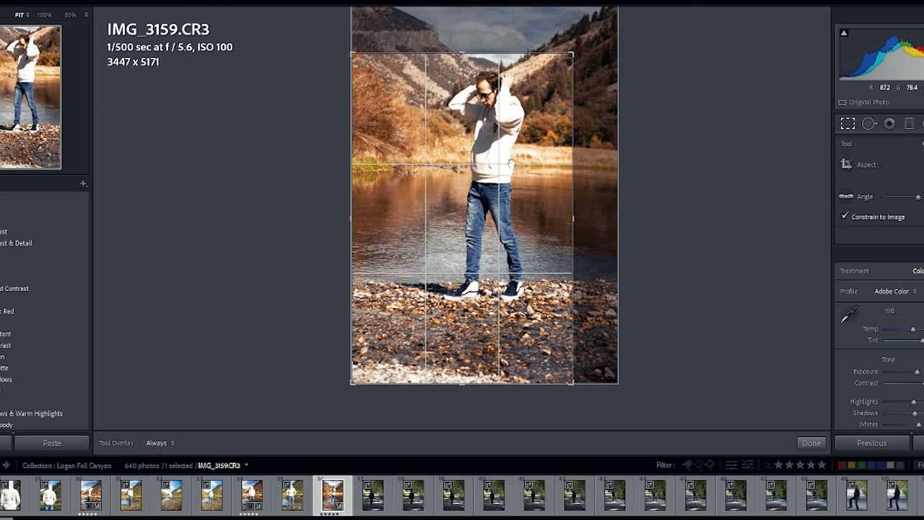
{"action": "left_click_drag", "start_coordinate": [514, 148], "coordinate": [488, 168]}
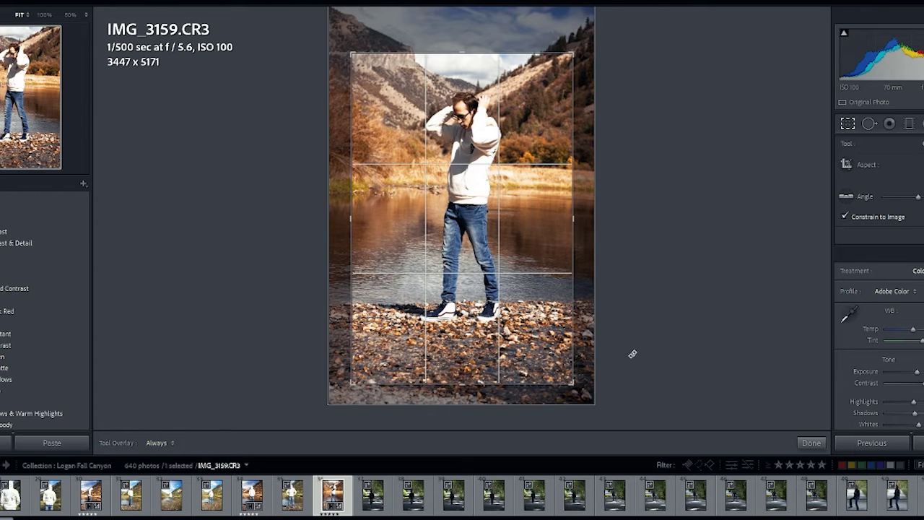
{"action": "left_click", "coordinate": [813, 443]}
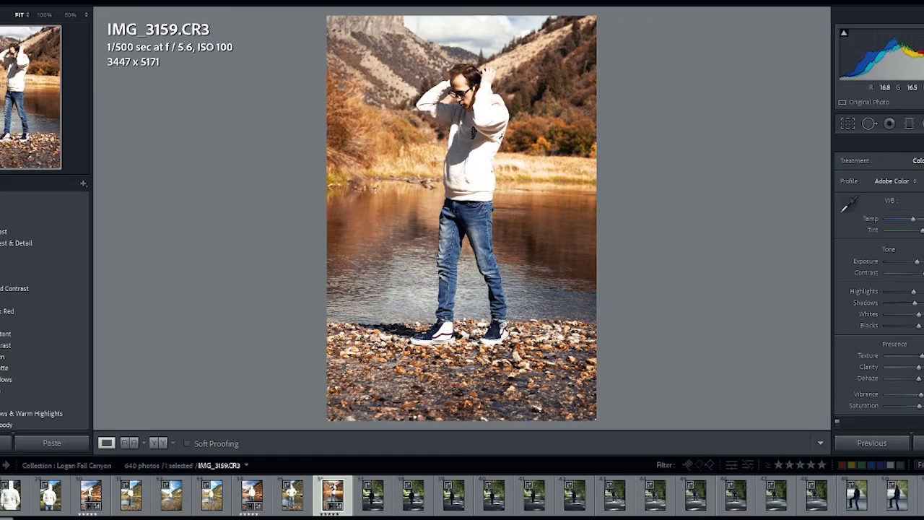
- Inspect the rocks, shoes and face in IMG_3159.CR3 at 50% magnification, and return to the full photo
{"action": "left_click_drag", "start_coordinate": [468, 371], "coordinate": [464, 239]}
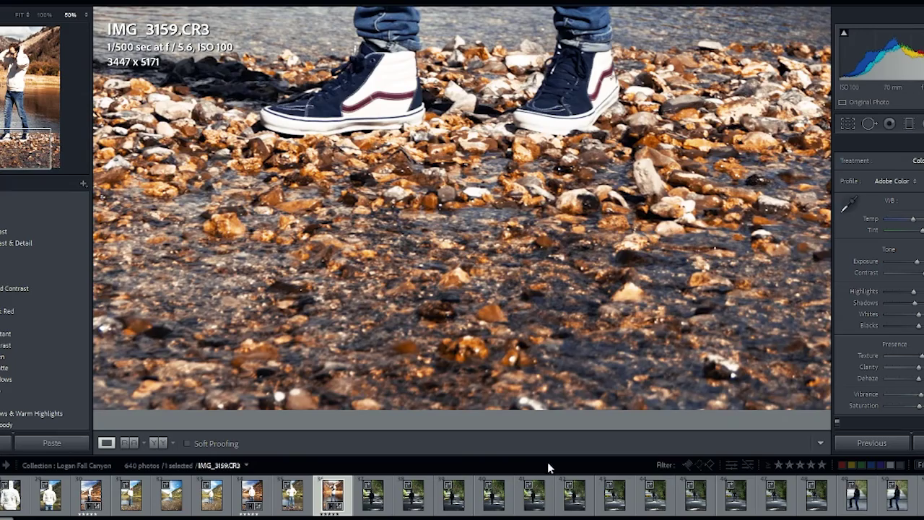
{"action": "left_click", "coordinate": [547, 198]}
{"action": "left_click", "coordinate": [463, 40]}
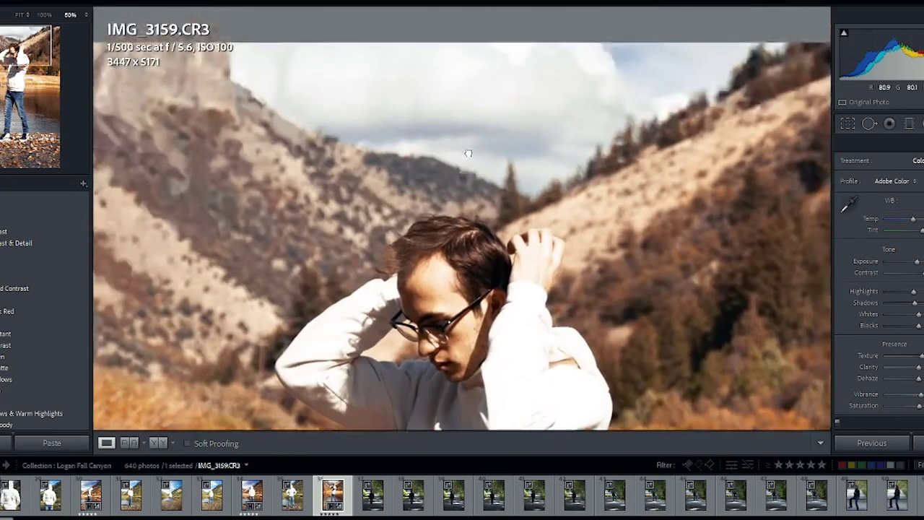
{"action": "left_click_drag", "start_coordinate": [467, 153], "coordinate": [472, 140]}
{"action": "left_click", "coordinate": [482, 135]}
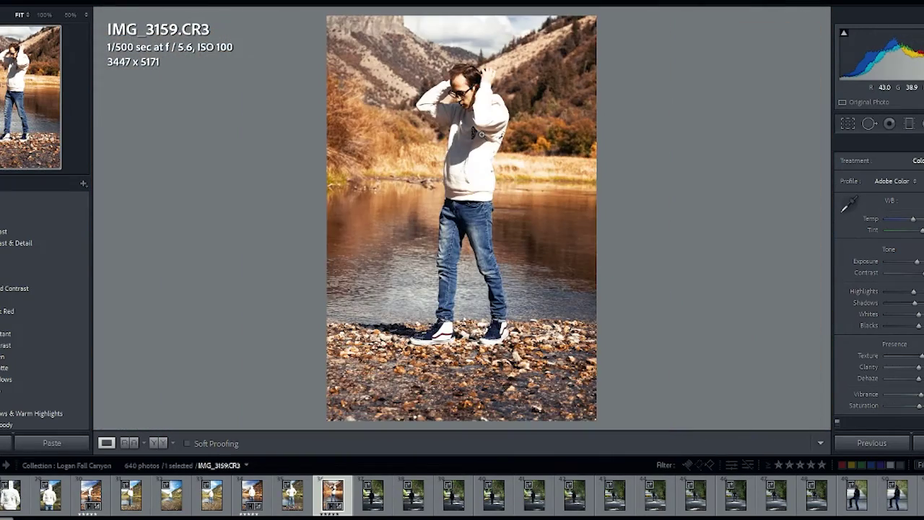